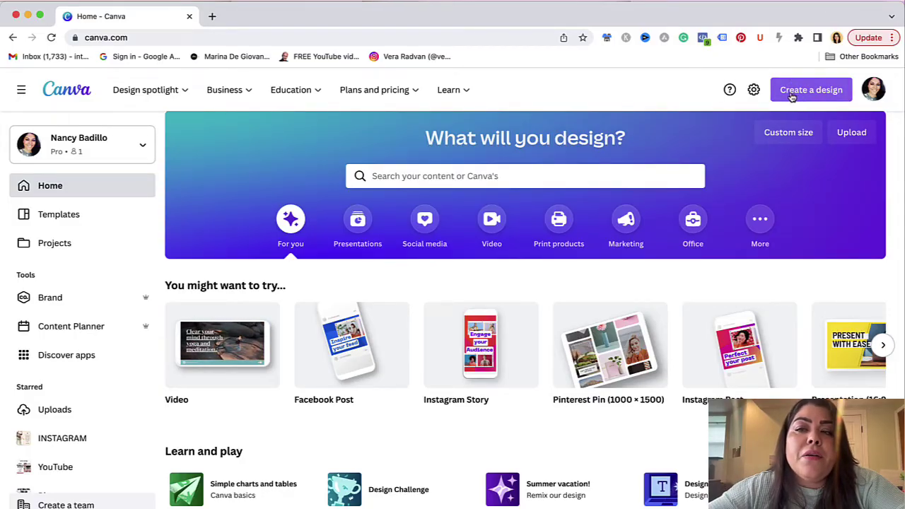
Create a blank custom-size design of 2000 × 2000 px
left_click(799, 98)
left_click(672, 428)
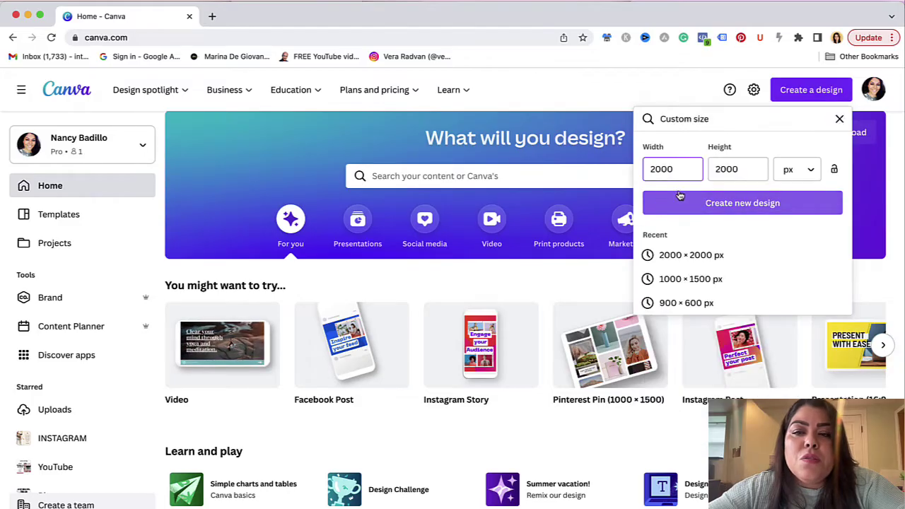
left_click(705, 205)
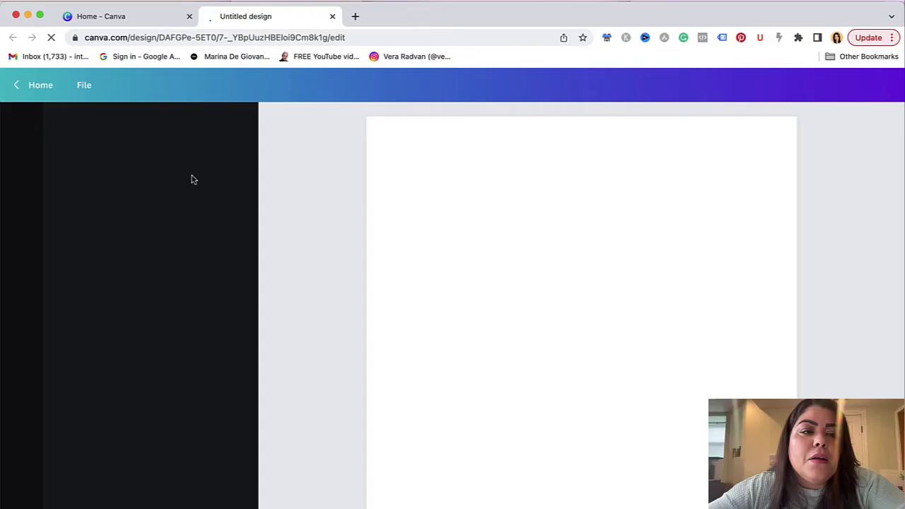
Search Elements for 'women' and filter the results to Graphics
left_click(21, 166)
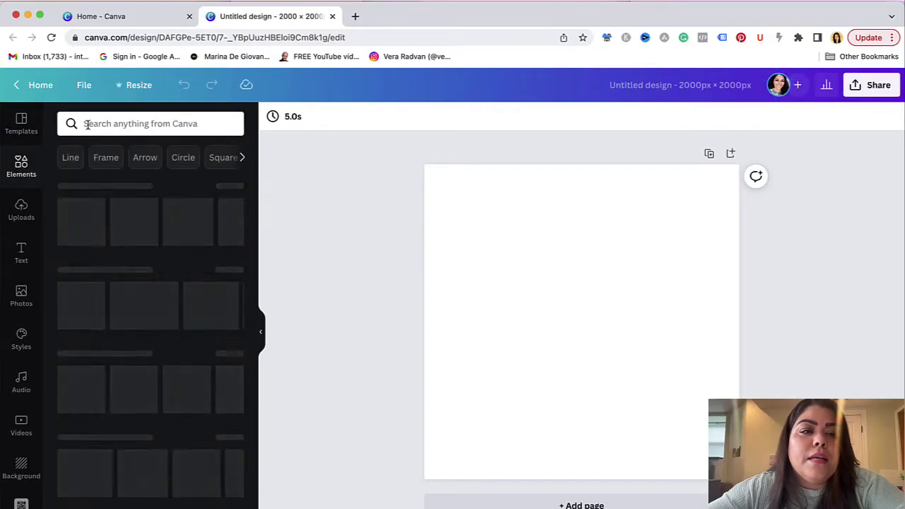
type("women")
key("Return")
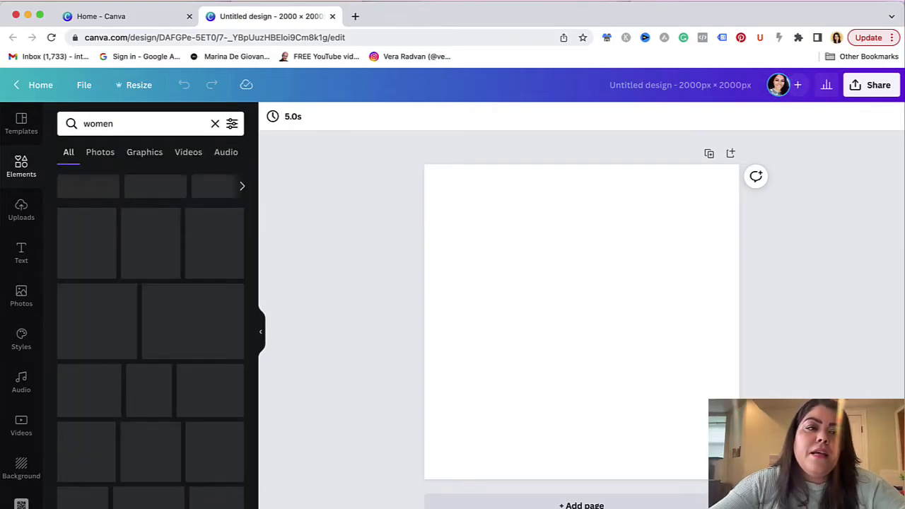
scroll(85, 241, "down", 10)
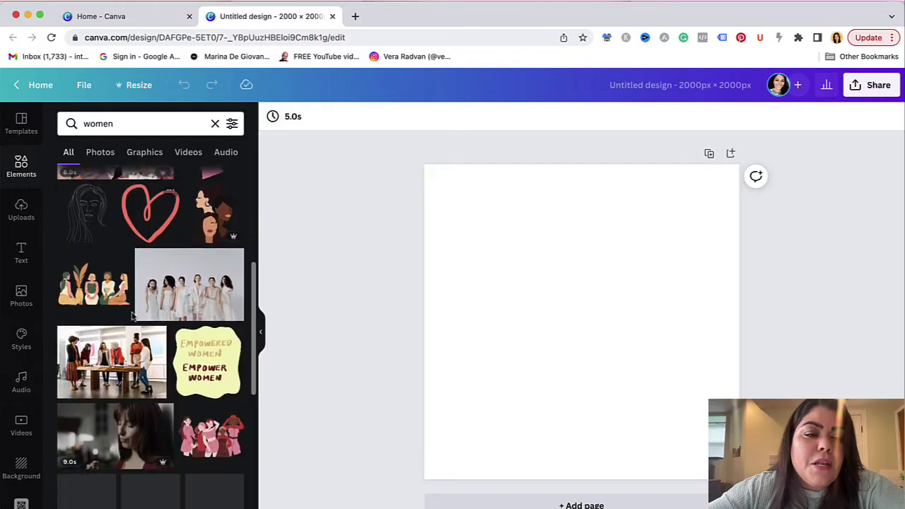
scroll(132, 316, "down", 1)
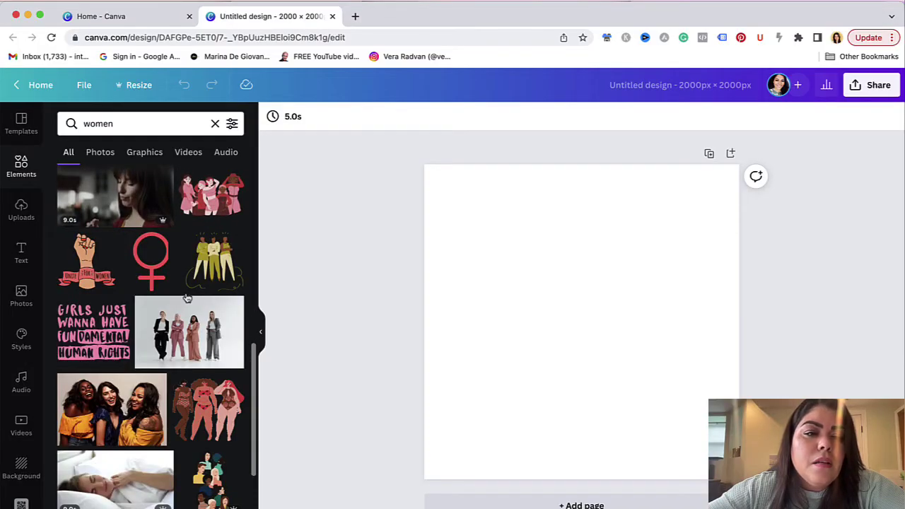
scroll(198, 282, "down", 3)
scroll(199, 281, "down", 5)
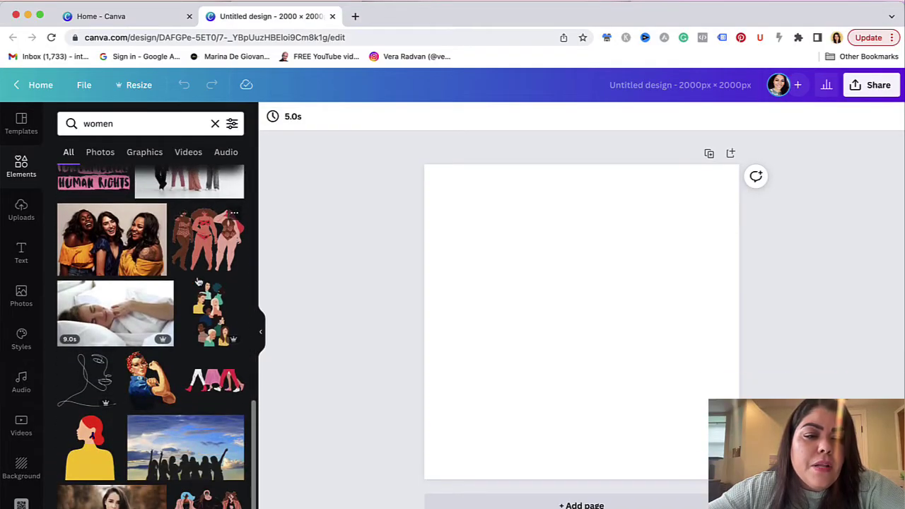
scroll(199, 281, "up", 1)
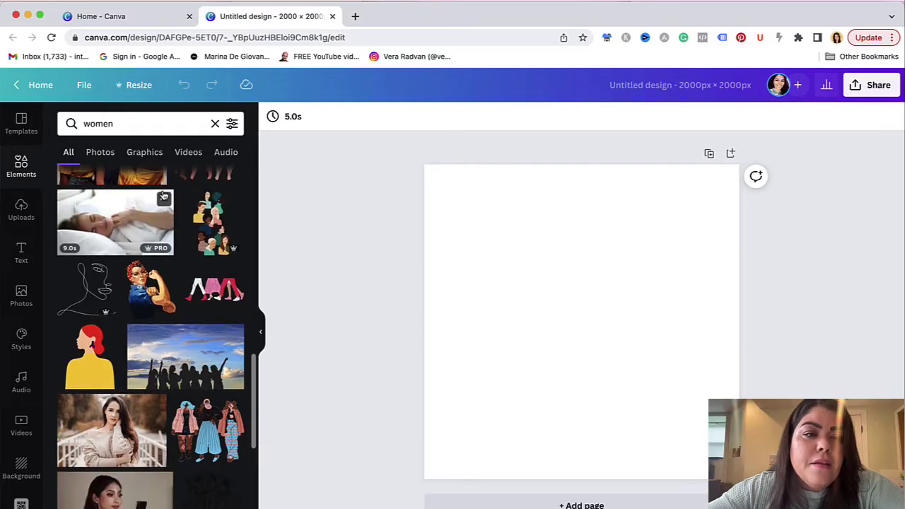
left_click(150, 152)
scroll(183, 262, "down", 5)
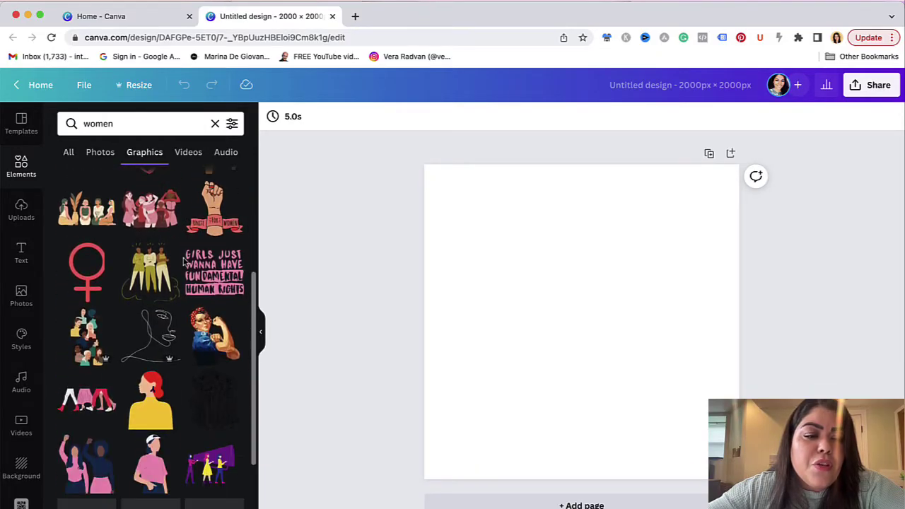
scroll(139, 268, "down", 1)
scroll(140, 268, "up", 2)
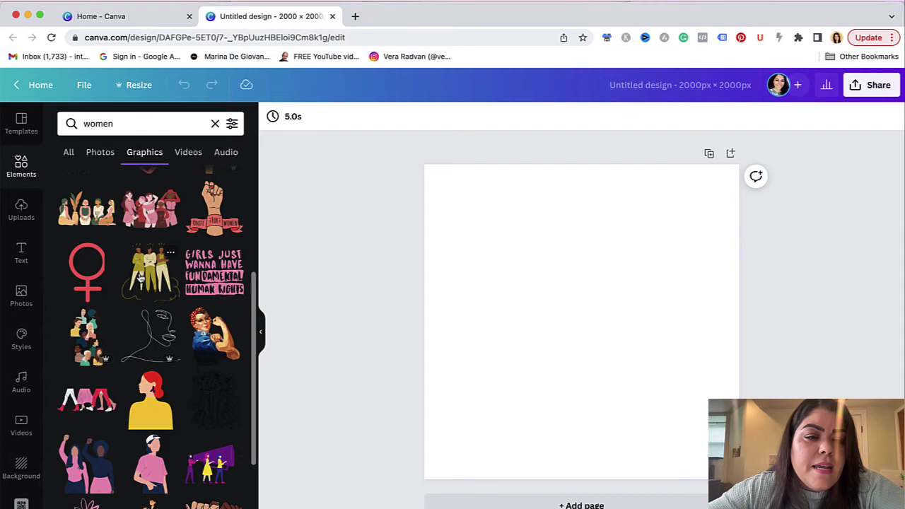
Add the pink group of women and enlarge it to fill the page width
left_click(146, 244)
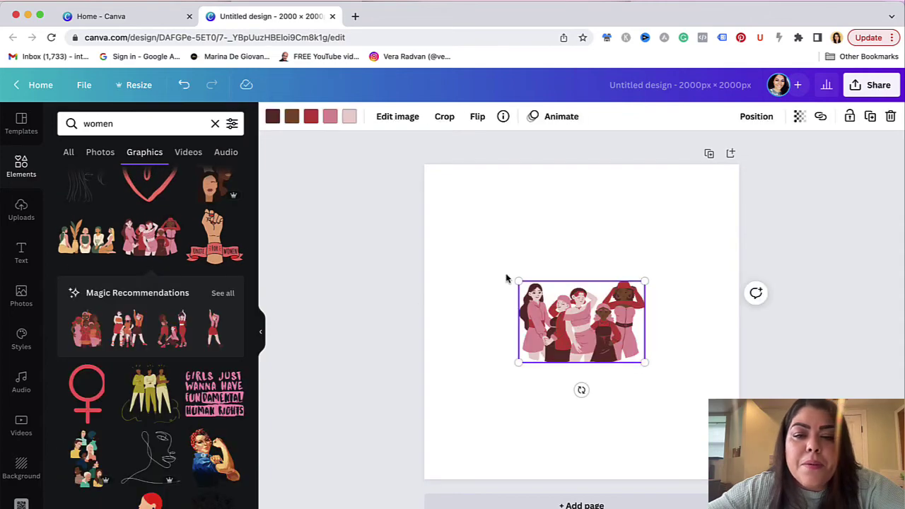
left_click_drag(516, 280, 444, 232)
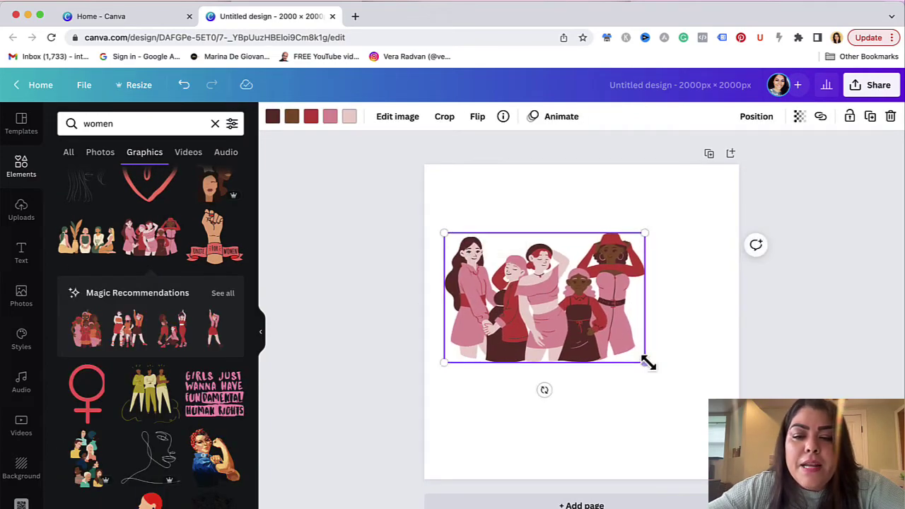
left_click_drag(645, 361, 718, 410)
left_click_drag(641, 339, 635, 342)
left_click(798, 282)
left_click(571, 359)
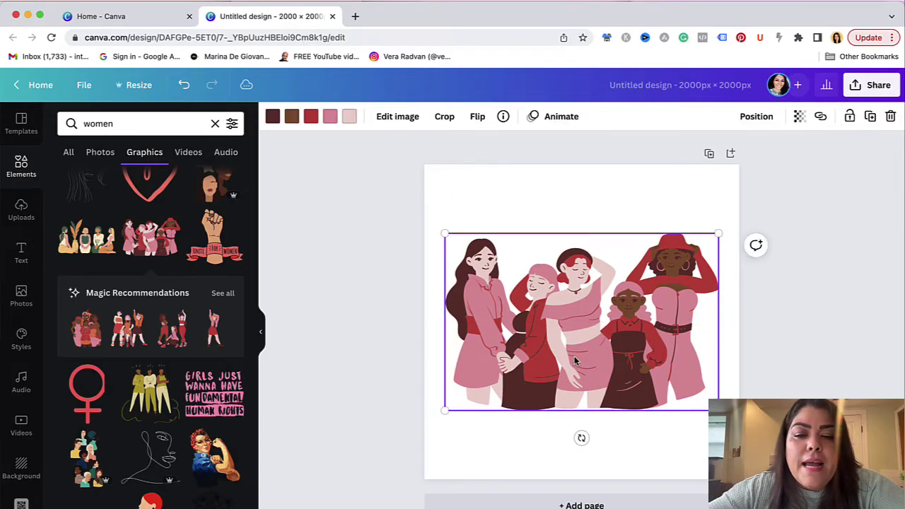
Nudge the illustration up and add a text box reading 'STRONG WOMEN' below it
left_click_drag(570, 424, 569, 410)
left_click(570, 410)
key("t")
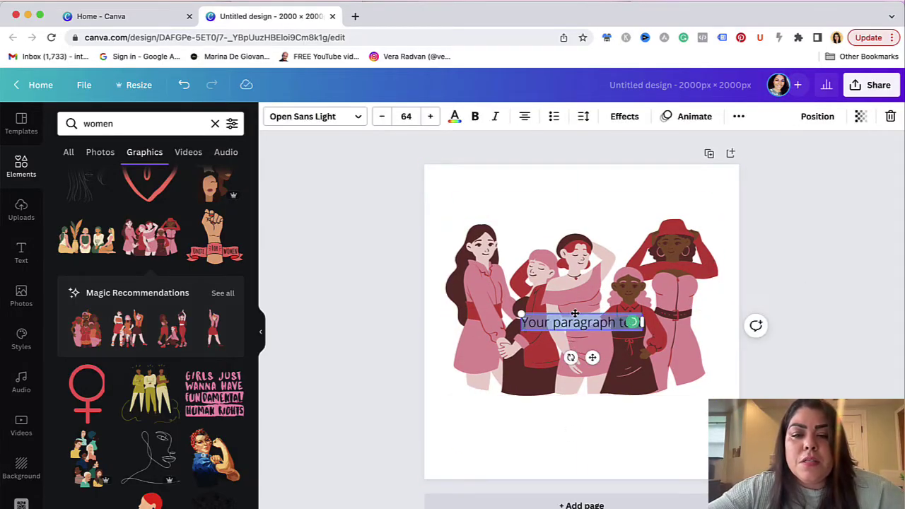
left_click_drag(573, 313, 572, 418)
type("STRO")
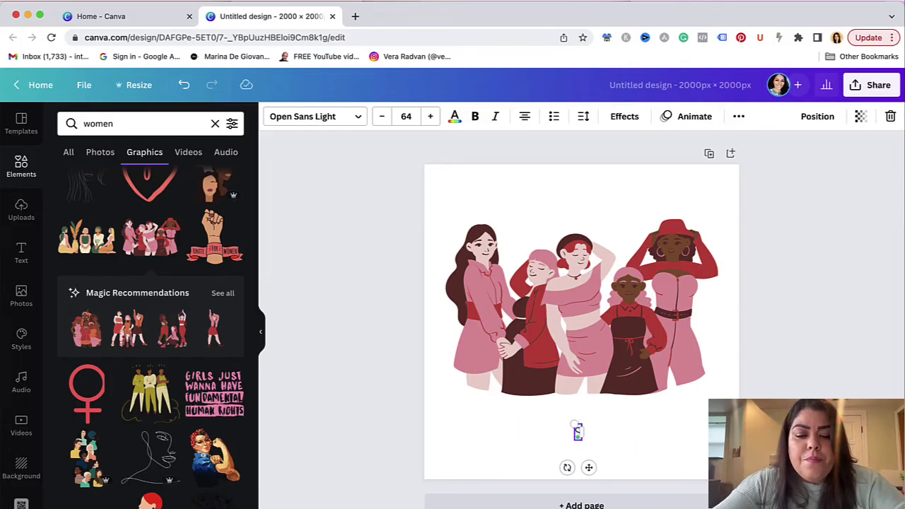
type("NG WOMEN")
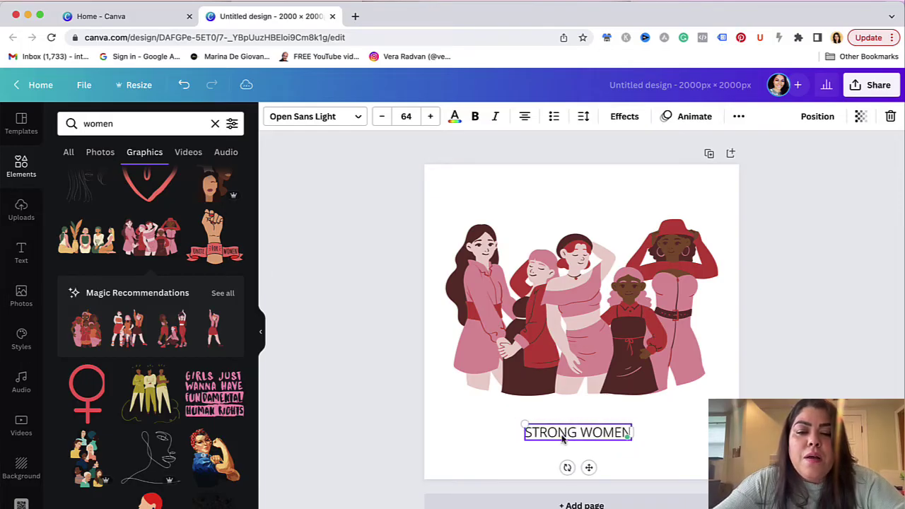
Style the STRONG WOMEN text in Bebas Neue Cyrillic, pink, font size 100
triple_click(546, 440)
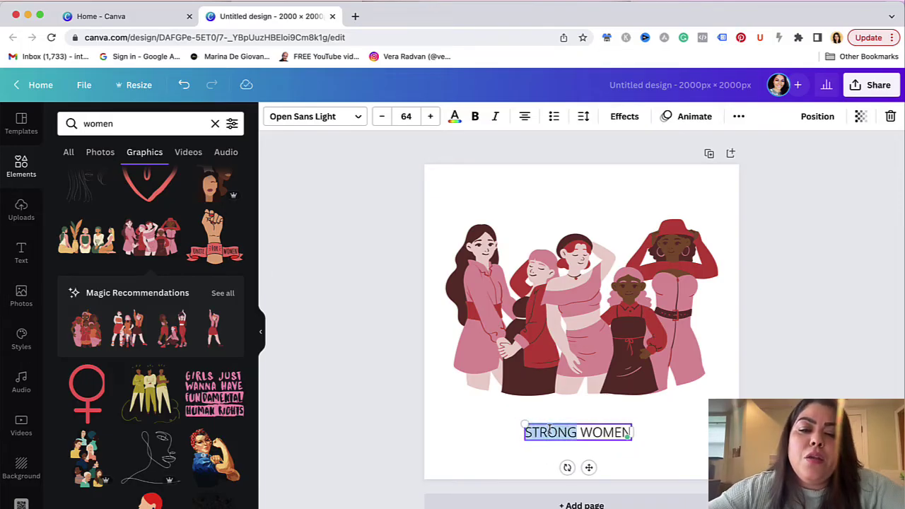
left_click(359, 117)
left_click(149, 205)
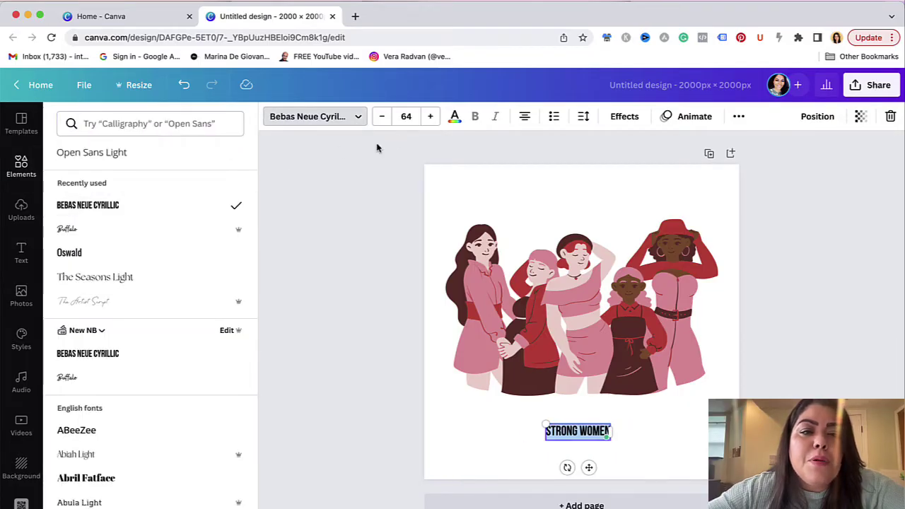
left_click(454, 117)
left_click(166, 298)
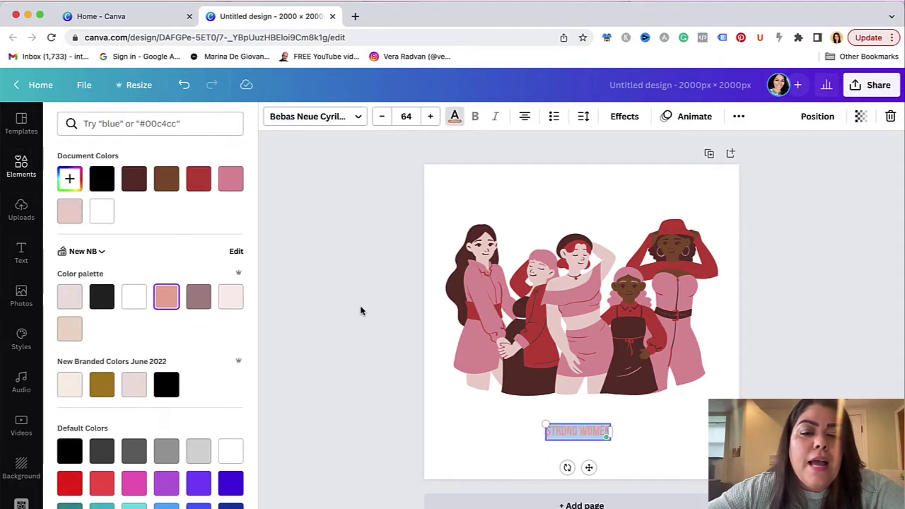
left_click(406, 116)
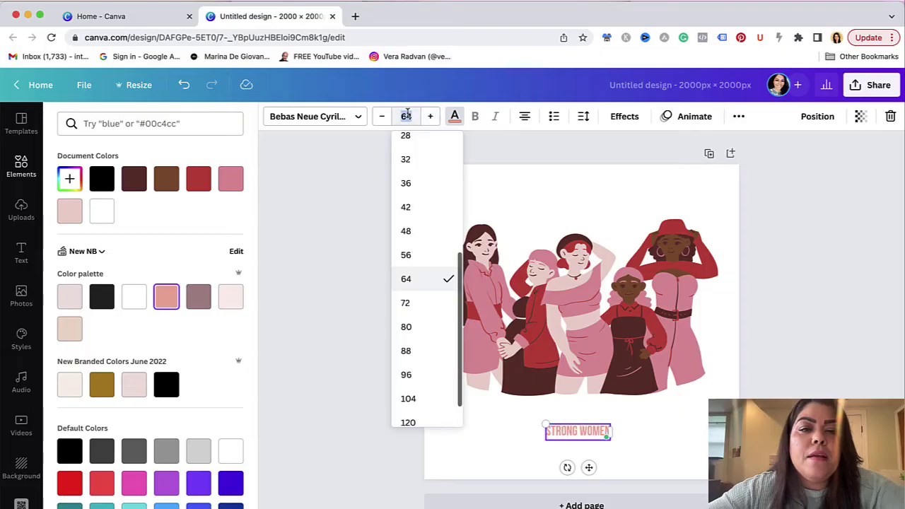
type("1")
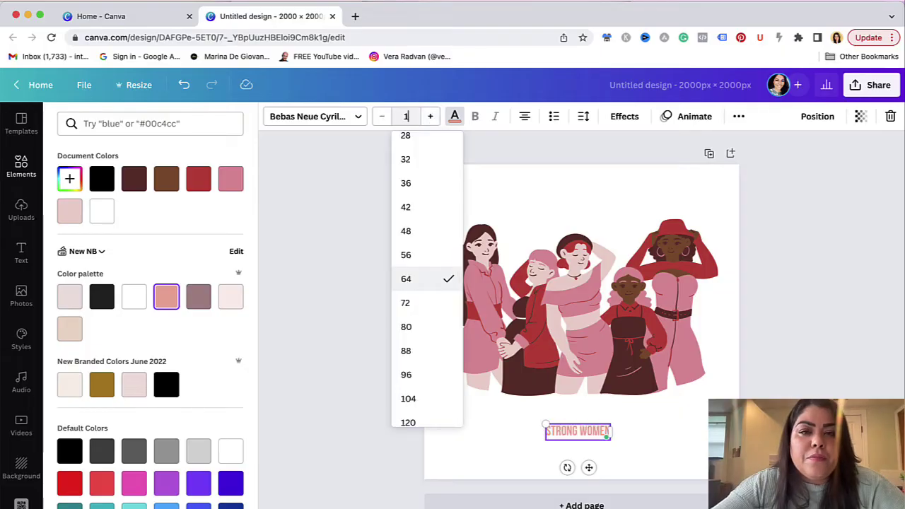
type("00")
key("Return")
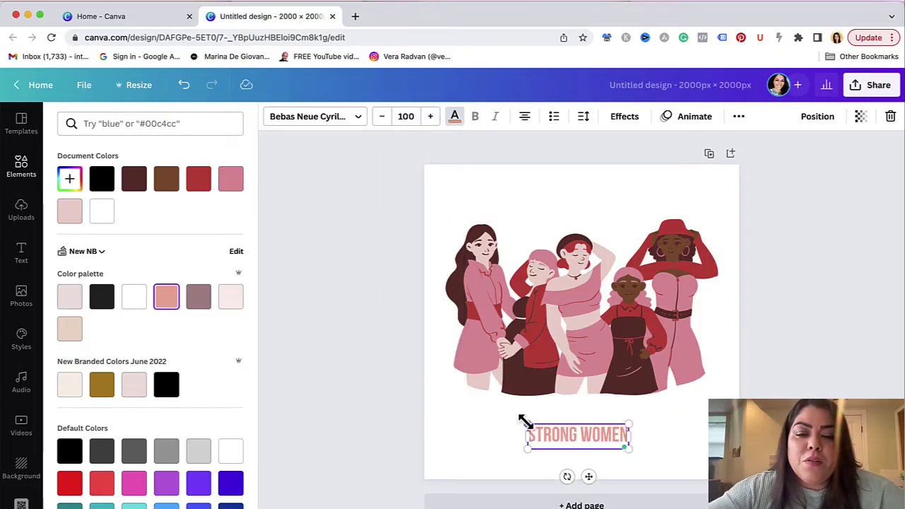
Enlarge the STRONG WOMEN text and centre it beneath the slightly raised illustration
left_click_drag(524, 422, 463, 408)
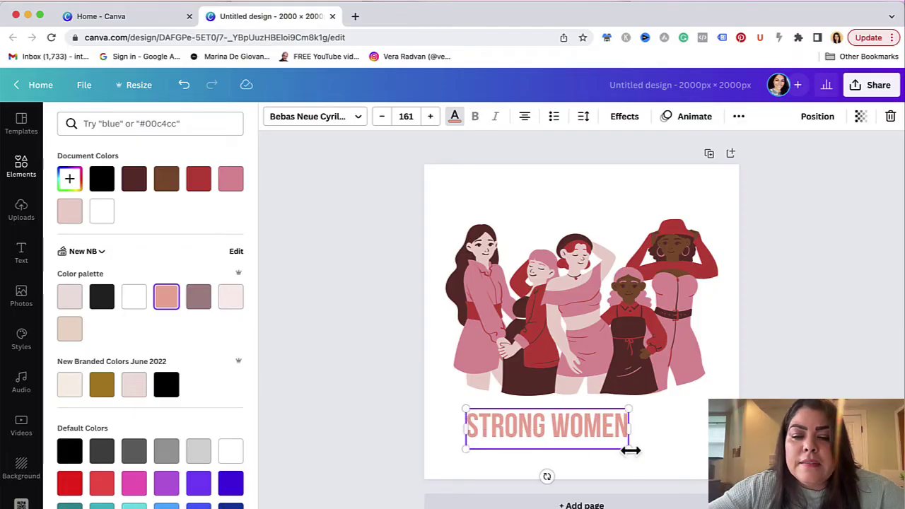
left_click_drag(628, 410, 670, 430)
left_click(749, 396)
left_click(855, 334)
left_click(830, 302)
left_click_drag(622, 381, 626, 364)
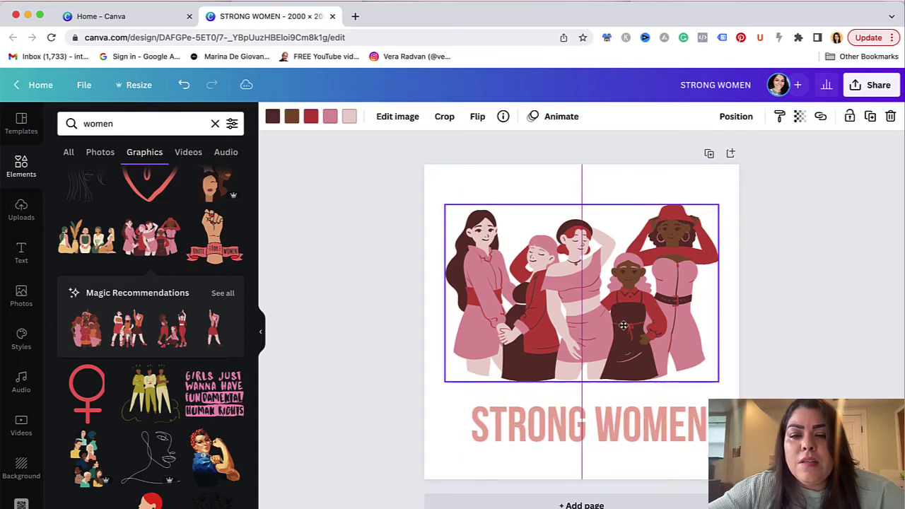
left_click_drag(617, 417, 611, 406)
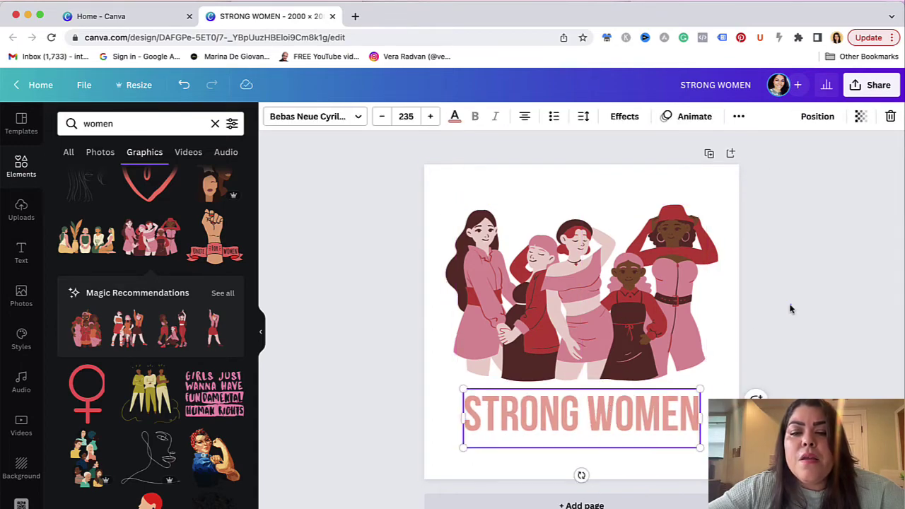
left_click(790, 309)
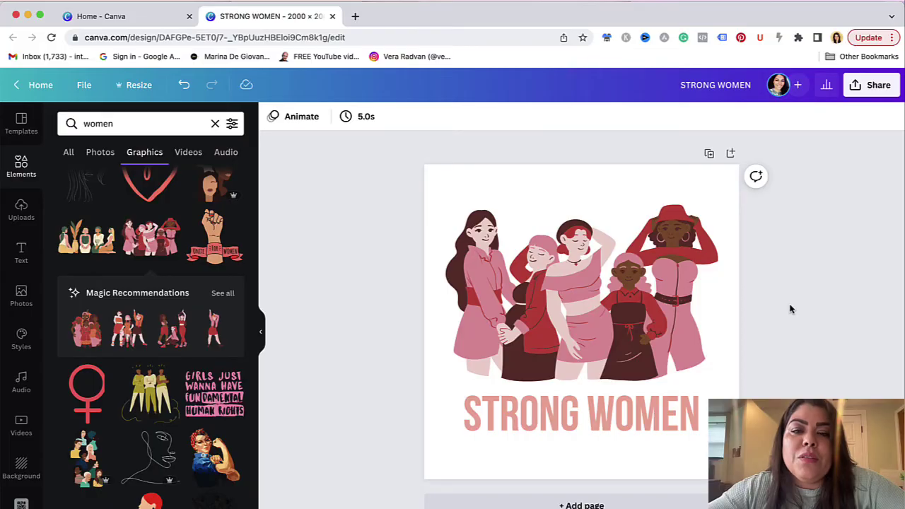
Download the design as an SVG with Transparent background enabled
left_click(876, 86)
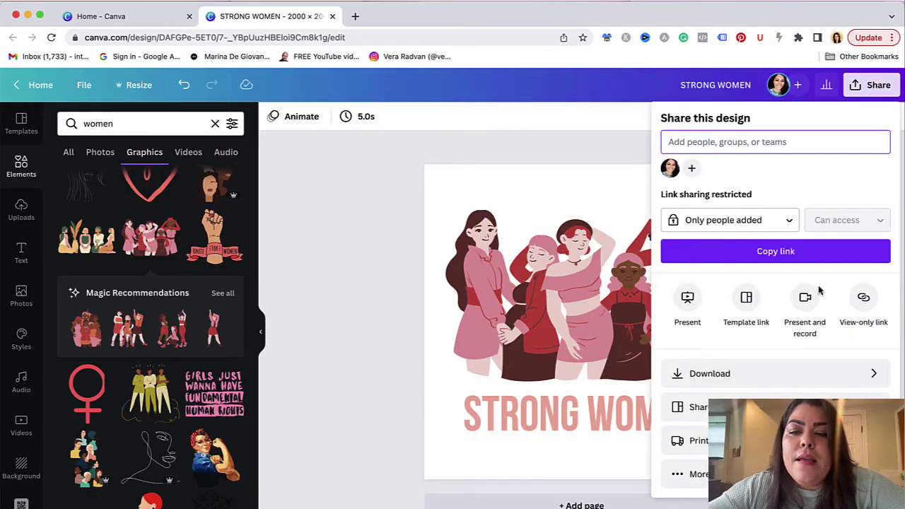
left_click(872, 375)
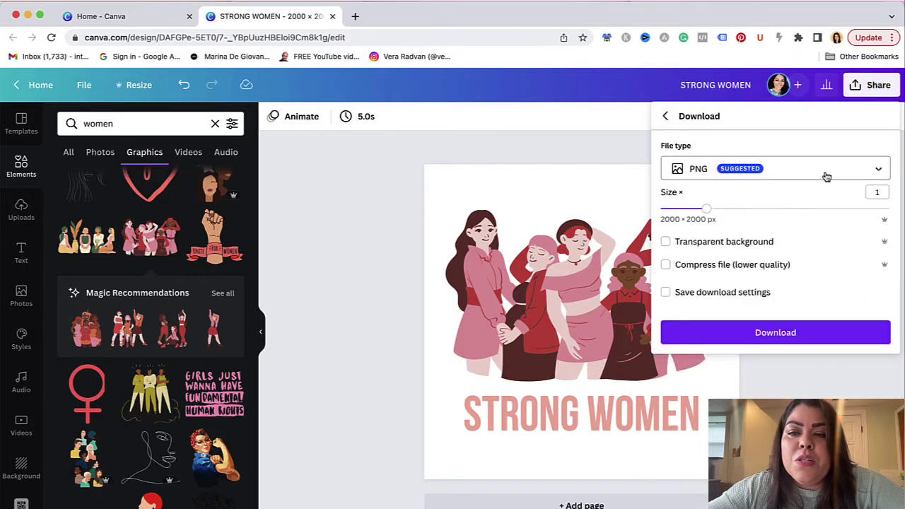
left_click(878, 171)
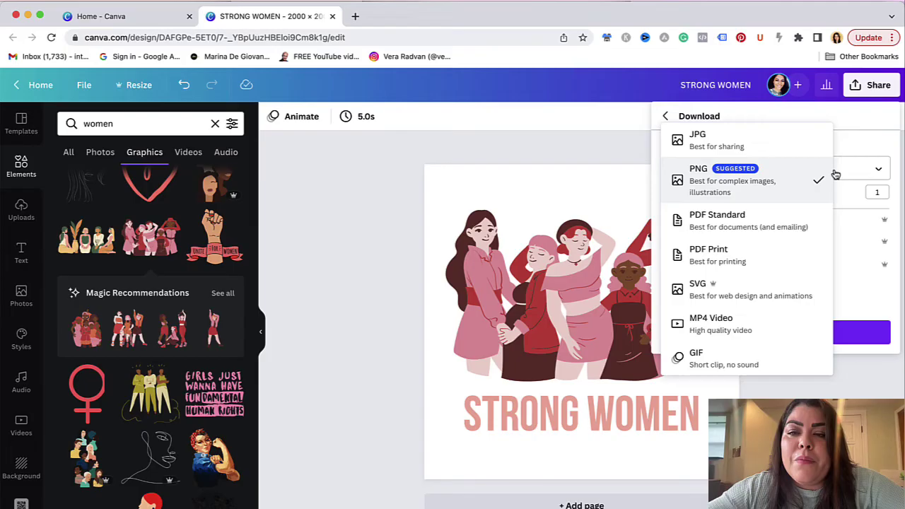
left_click(706, 289)
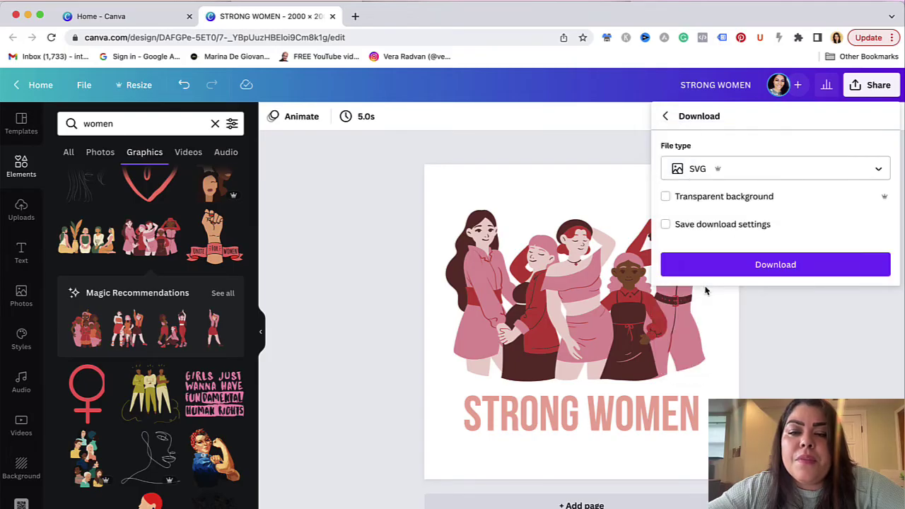
left_click(667, 197)
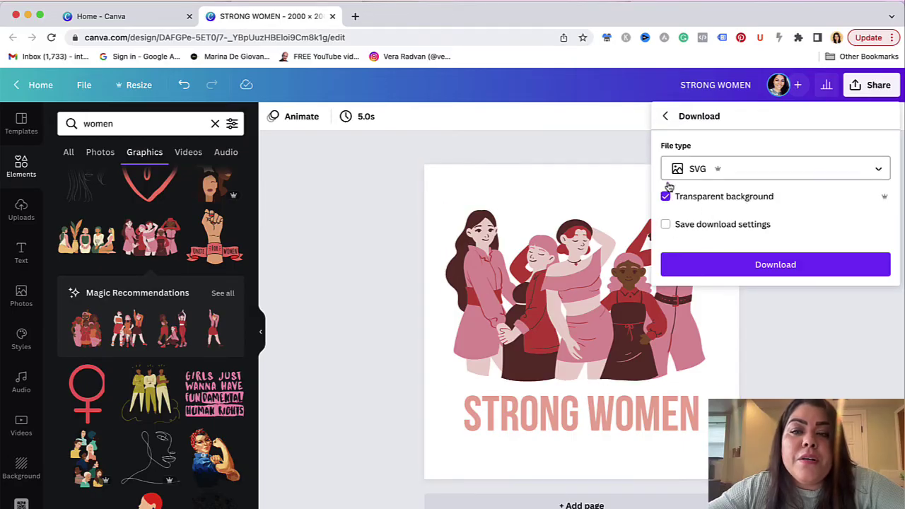
left_click(699, 265)
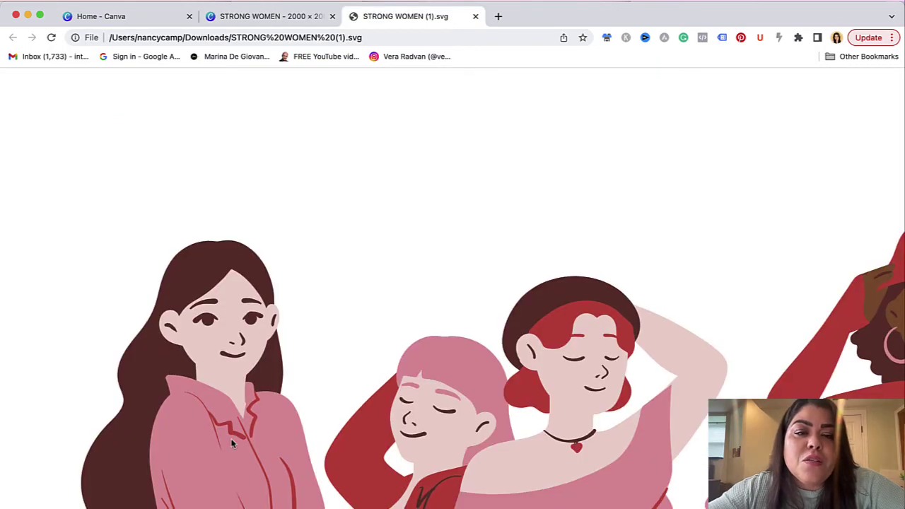
Scroll around the opened STRONG WOMEN (1).svg to inspect the illustration and headline
scroll(243, 437, "down", 5)
scroll(273, 437, "right", 3)
scroll(273, 437, "down", 10)
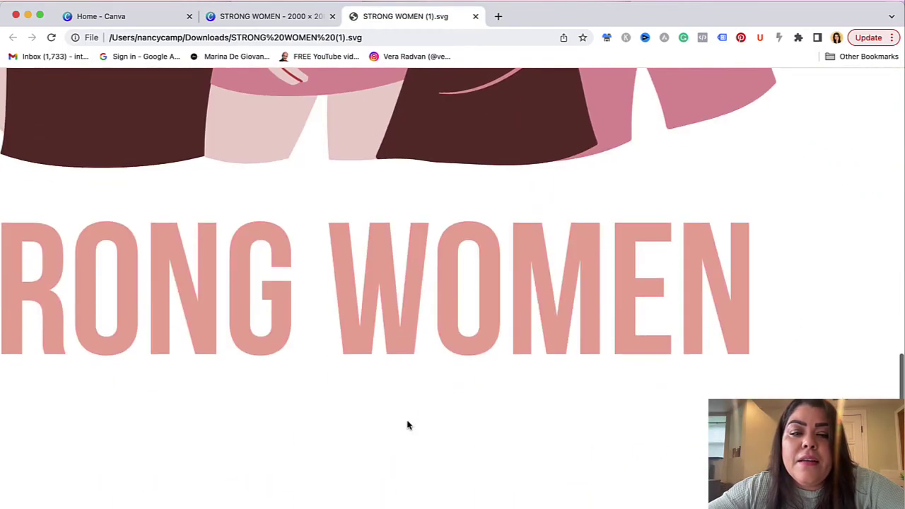
scroll(407, 424, "left", 3)
scroll(407, 424, "up", 2)
scroll(407, 424, "up", 8)
scroll(407, 424, "right", 3)
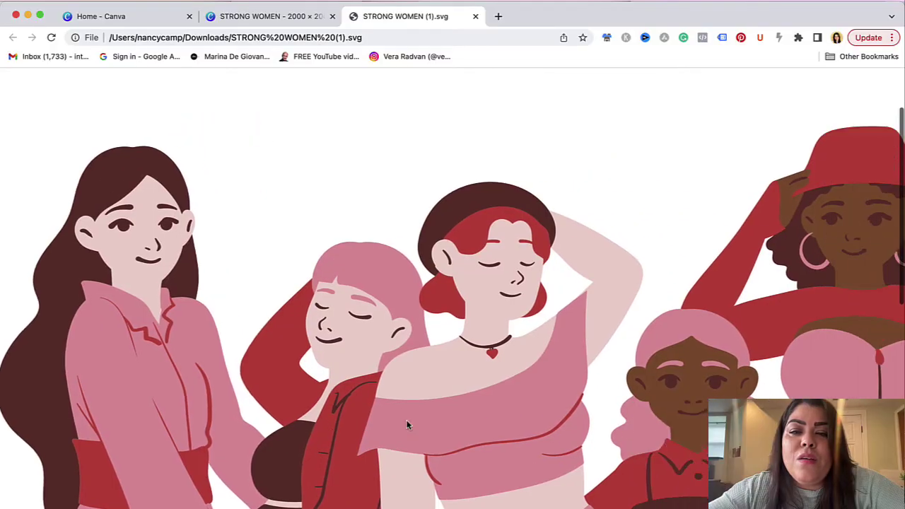
scroll(407, 424, "left", 3)
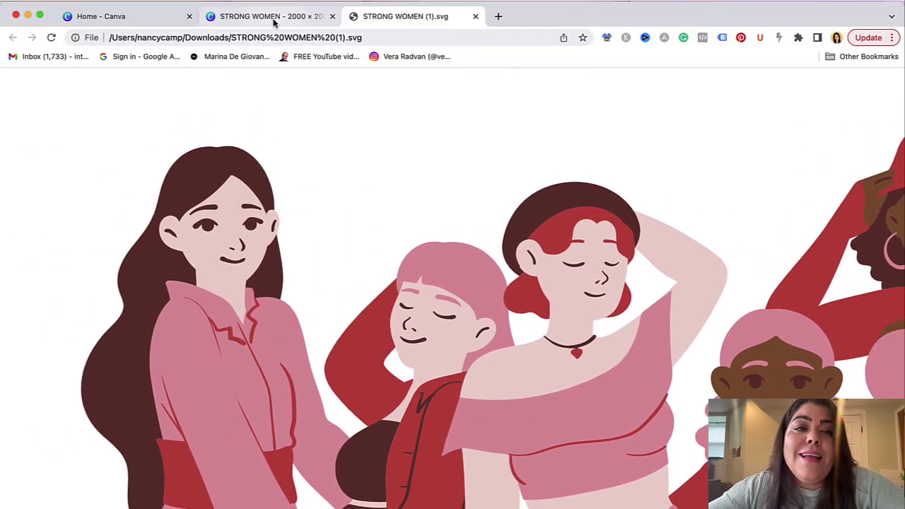
Switch back to the STRONG WOMEN design editor tab in Chrome
left_click(276, 17)
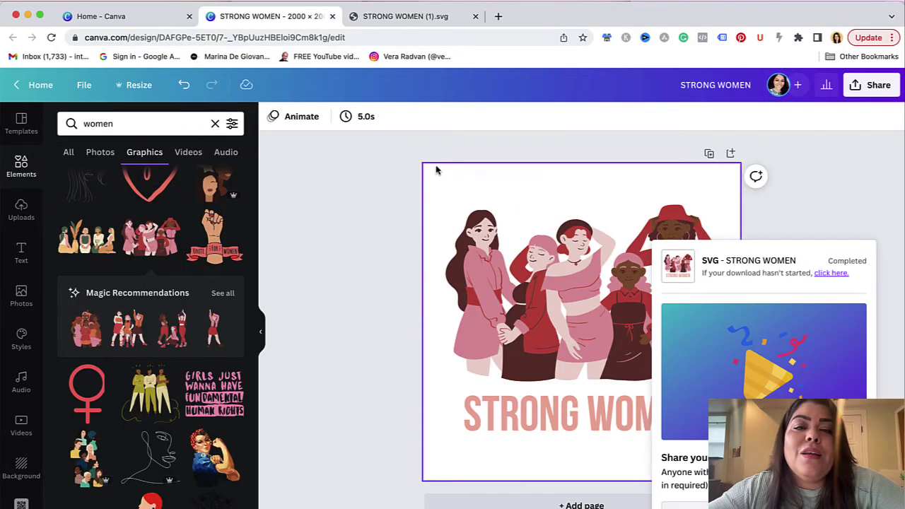